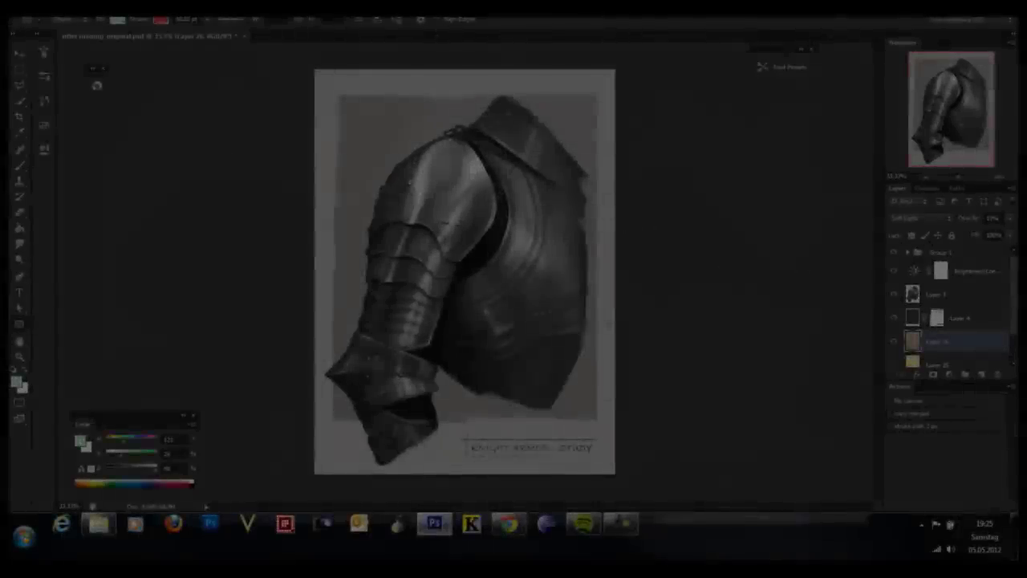
Open the armor reference photo 2722318_m from the reference folder in Impression: Eyes.
left_click(98, 524)
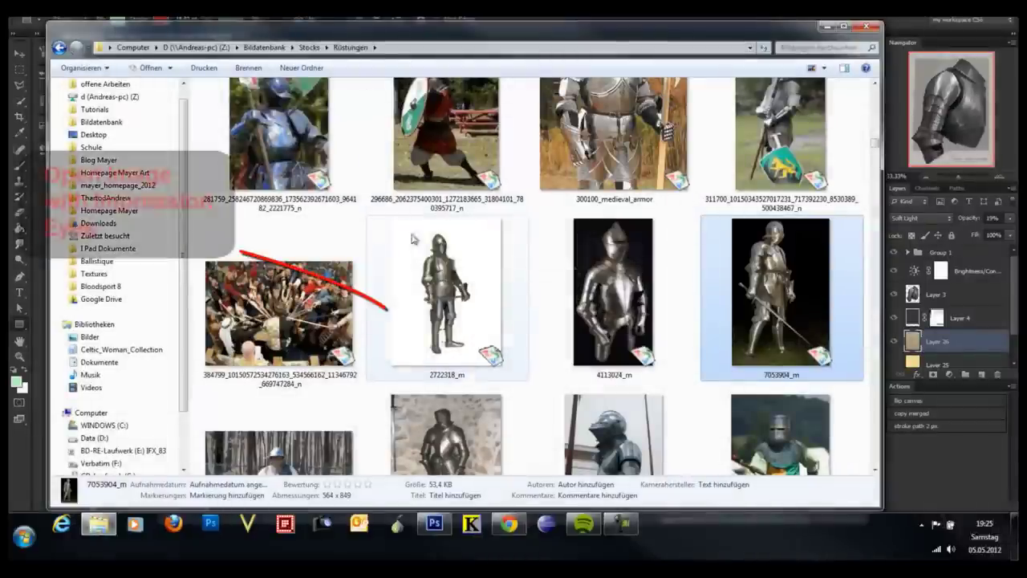
right_click(471, 283)
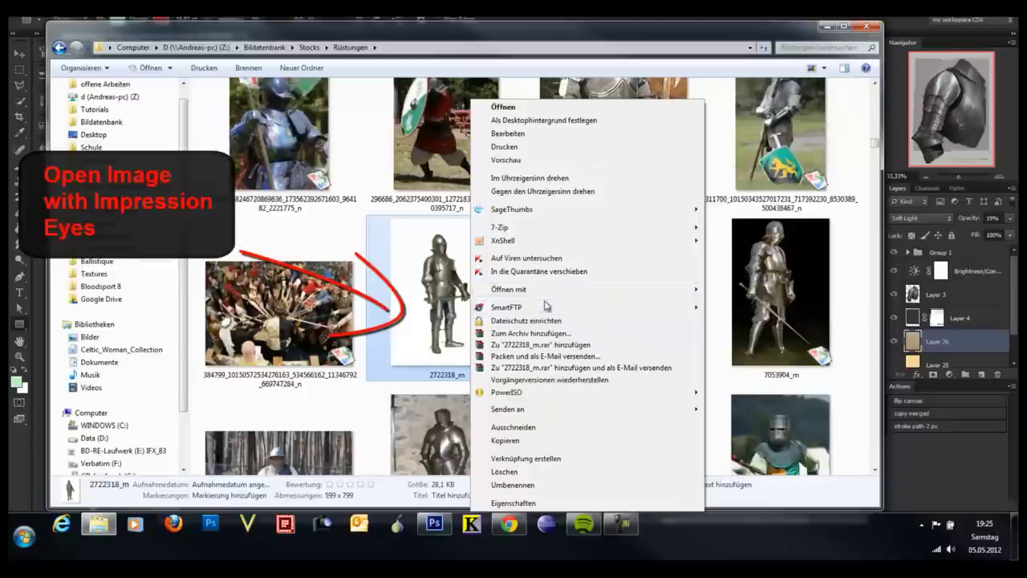
mouse_move(530, 289)
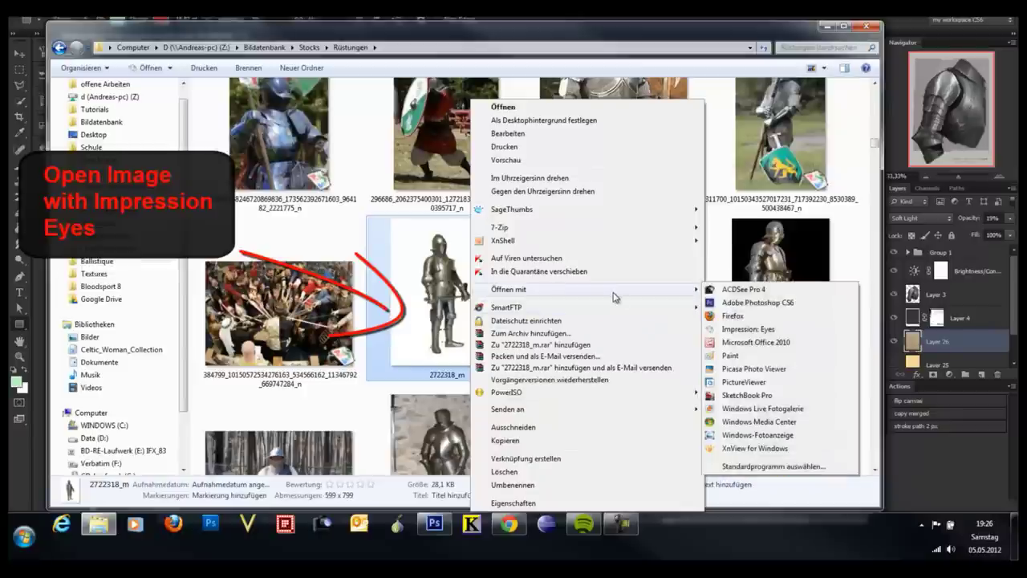
left_click(734, 328)
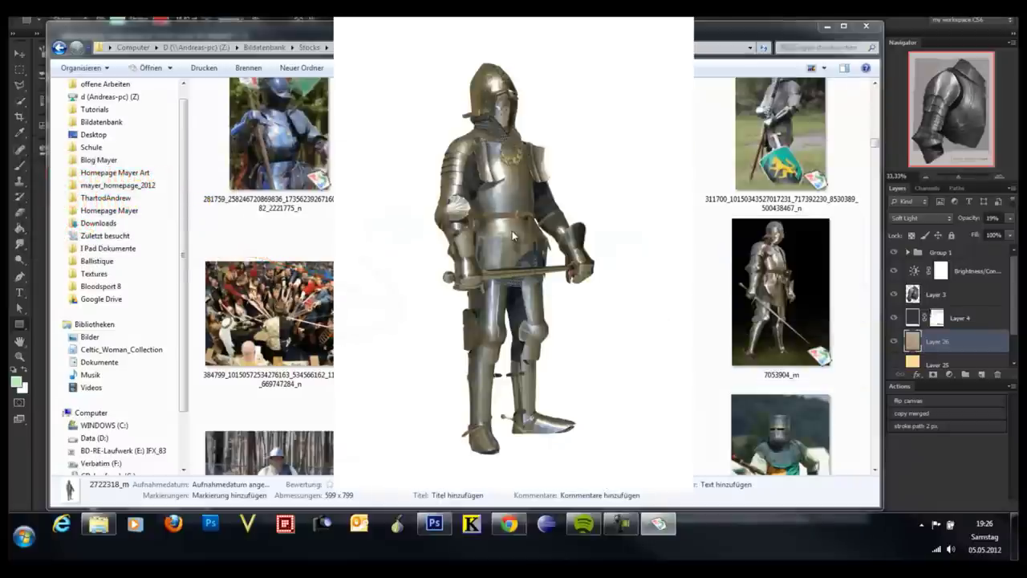
Browse to the dark-background armor photo 4113024_m and minimize Explorer.
key("Left")
key("Right")
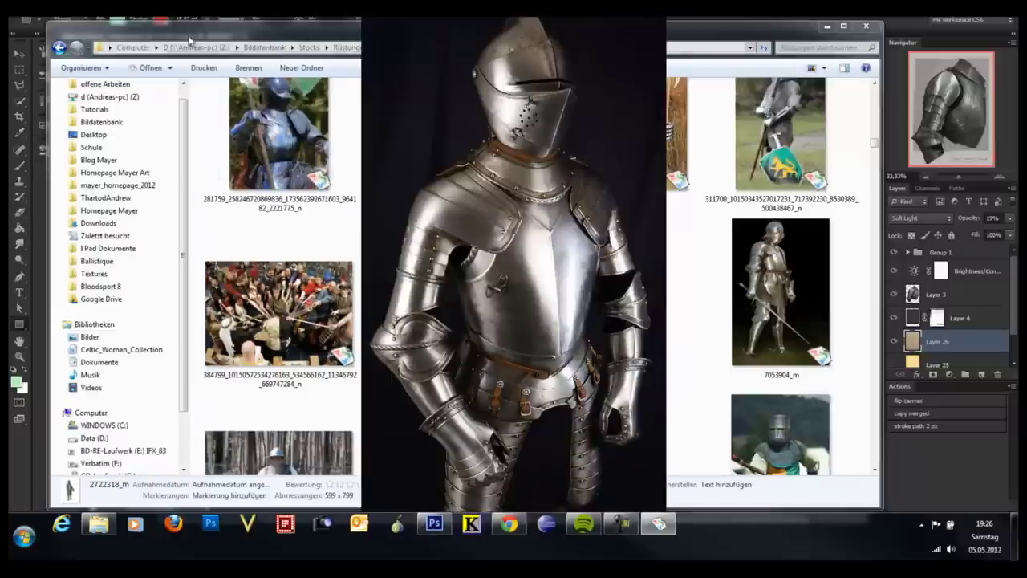
left_click(826, 26)
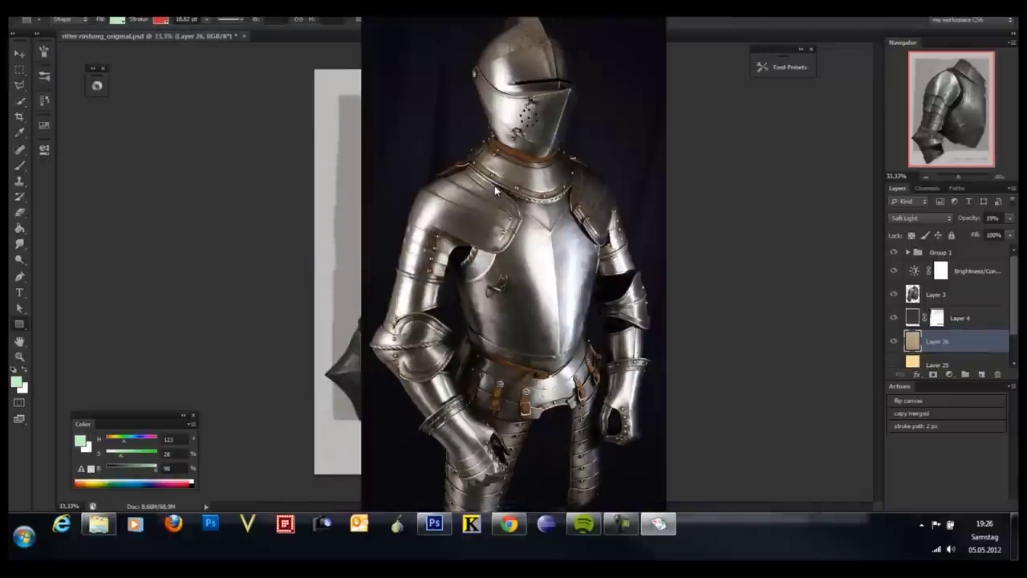
Zoom the photo out to 67% and place the viewer left of the painting.
scroll(495, 190, "down", 1)
scroll(495, 189, "down", 1)
scroll(495, 189, "down", 1)
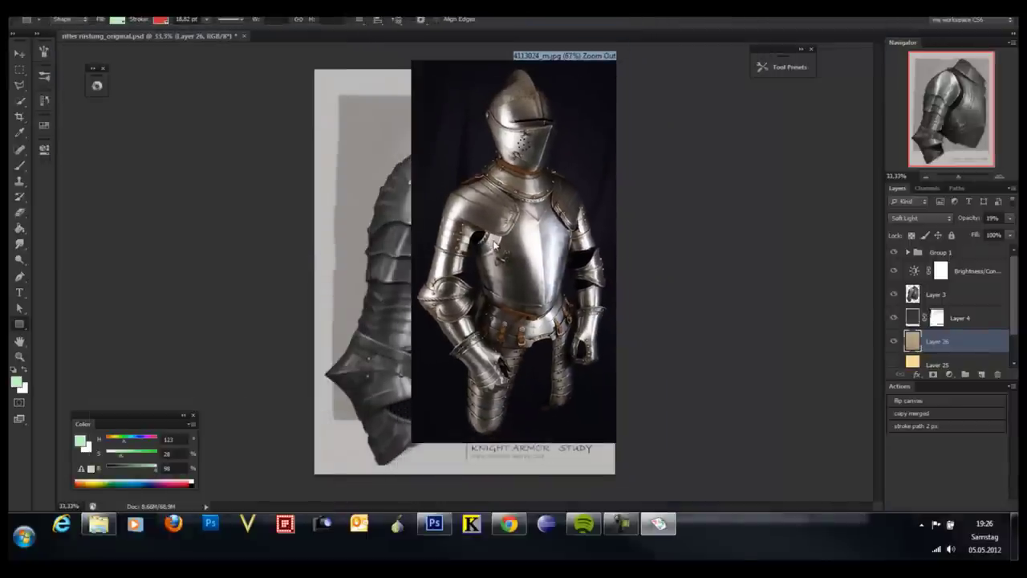
left_click_drag(503, 243, 158, 246)
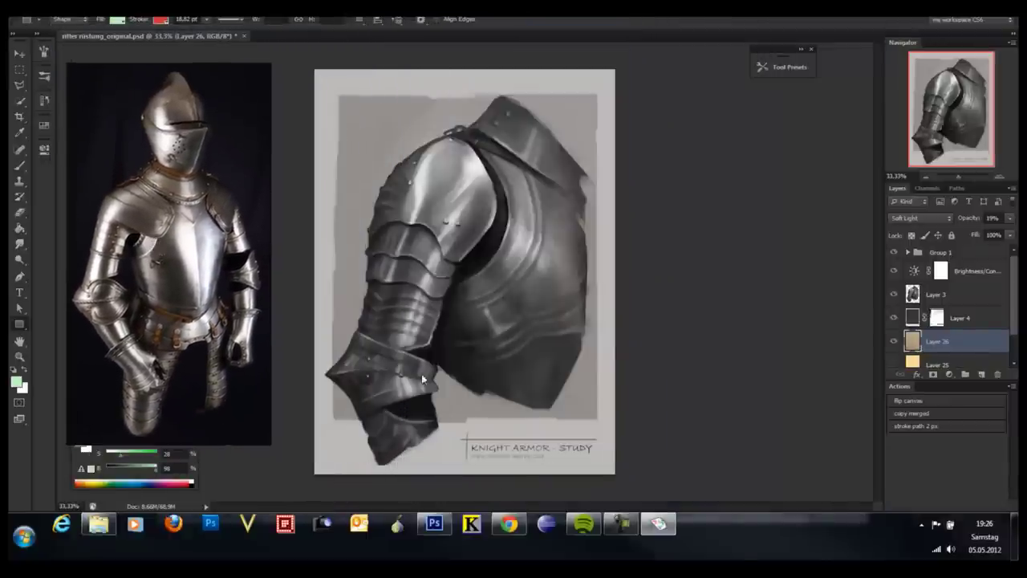
left_click(921, 523)
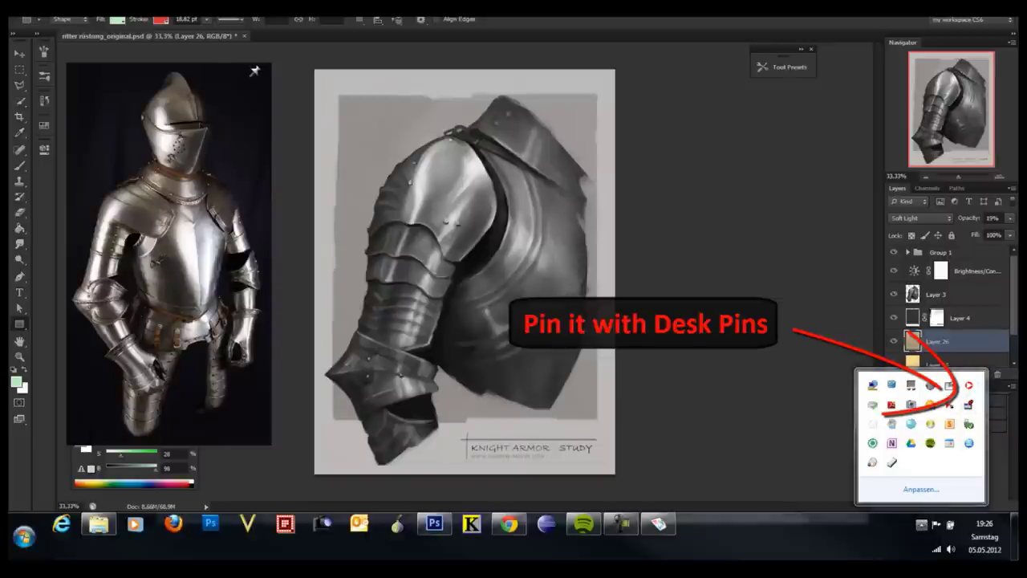
Pin the dark-background armor photo window always-on-top with Desk Pins.
left_click(249, 83)
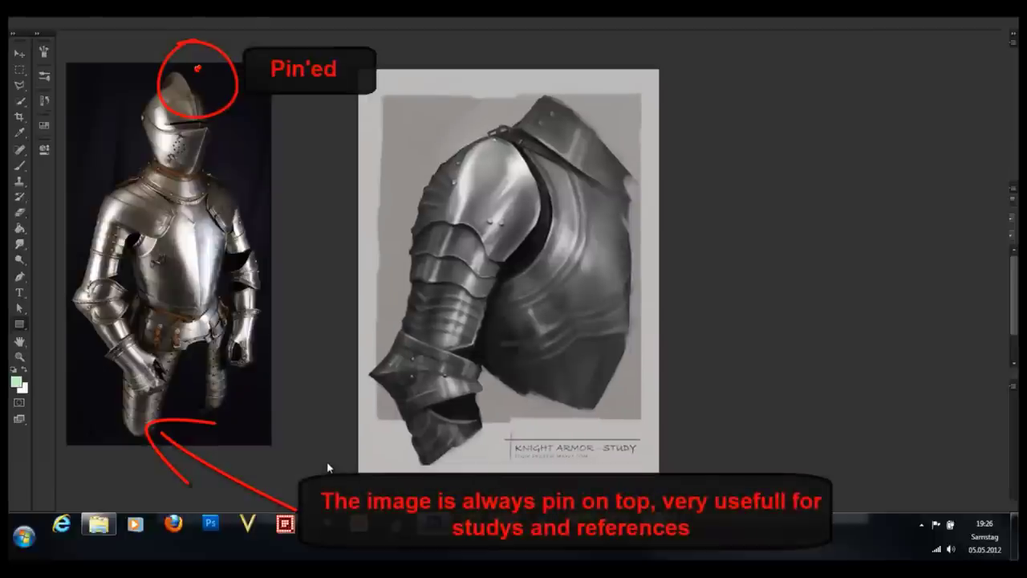
left_click(109, 534)
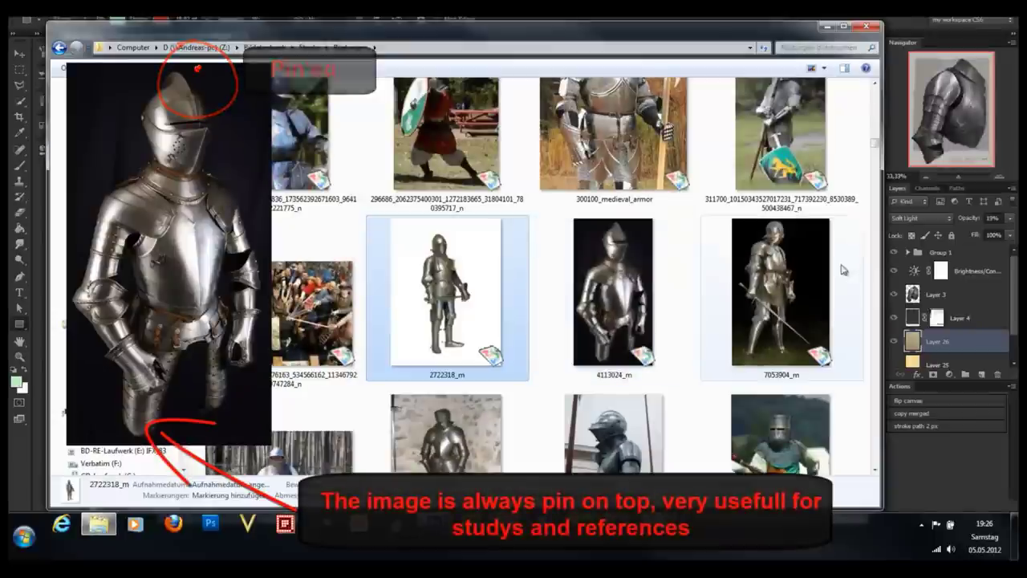
Open the stone-wall armor photo from the reference folder, then minimize Explorer.
scroll(462, 444, "down", 2)
double_click(460, 419)
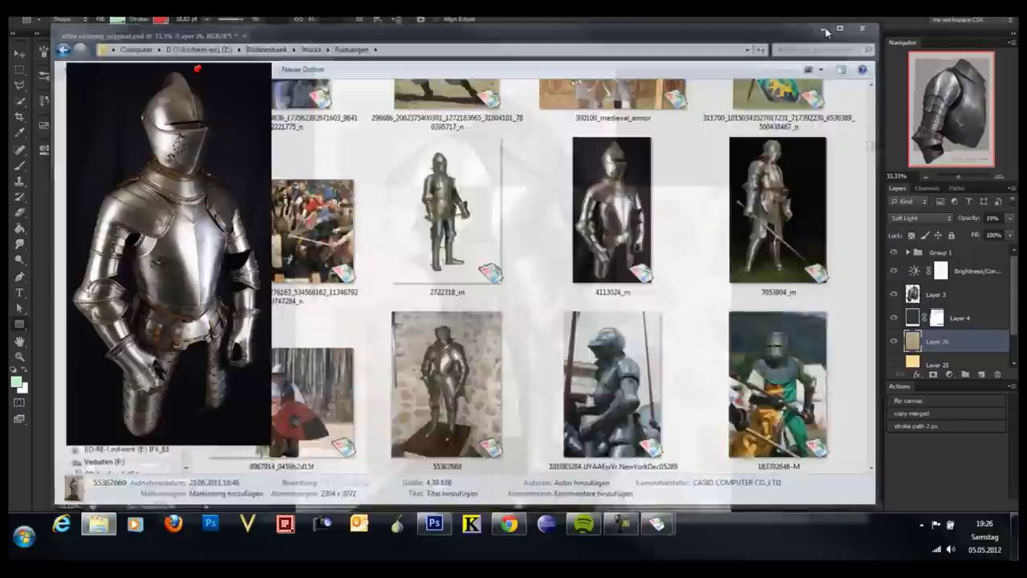
left_click(827, 24)
left_click(920, 525)
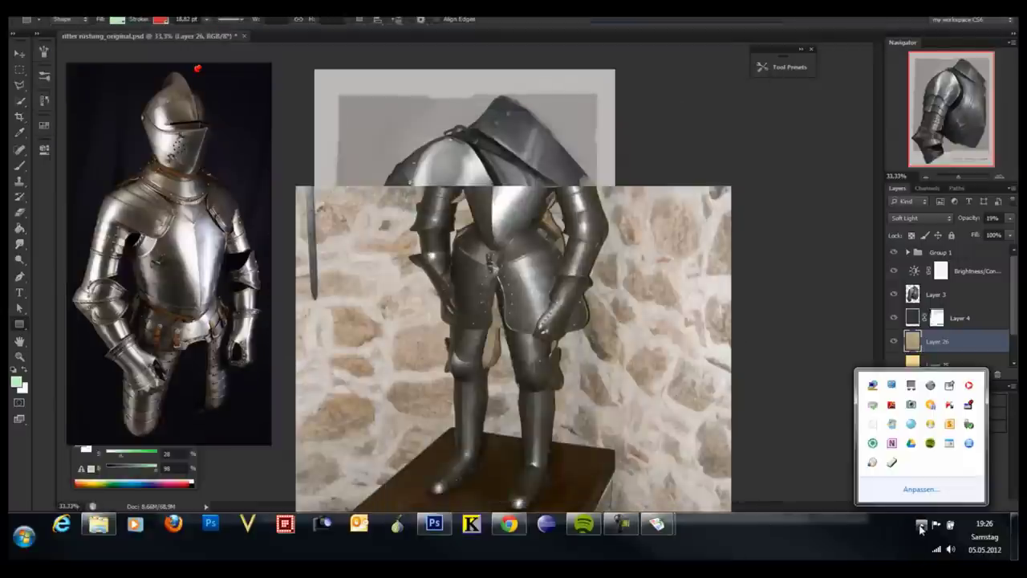
Zoom out and shrink the stone-wall photo window, then move it over the left reference.
left_click(713, 204)
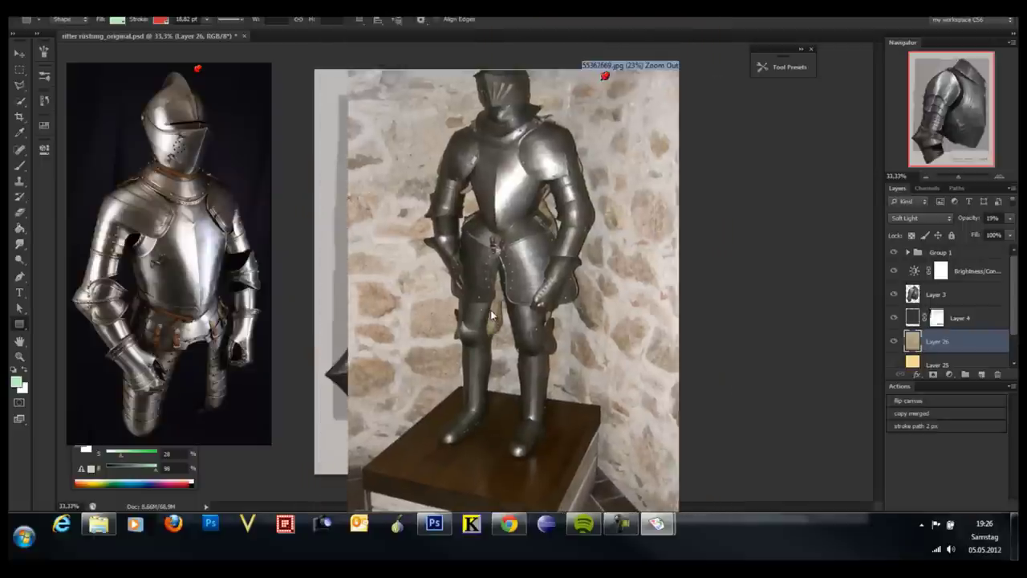
scroll(491, 315, "down", 2)
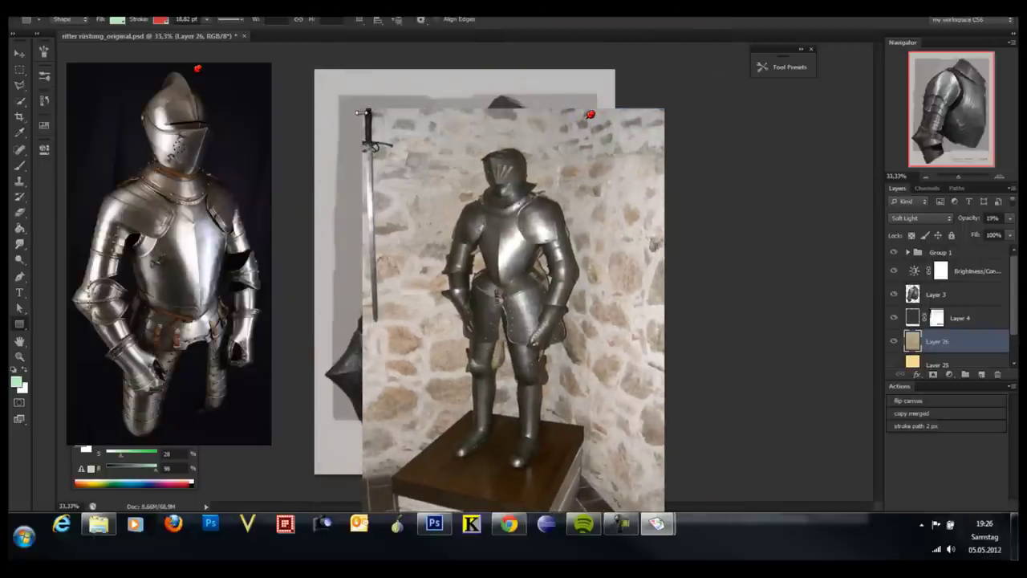
mouse_move(362, 109)
left_mouse_down()
mouse_move(410, 330)
mouse_move(533, 475)
left_mouse_up()
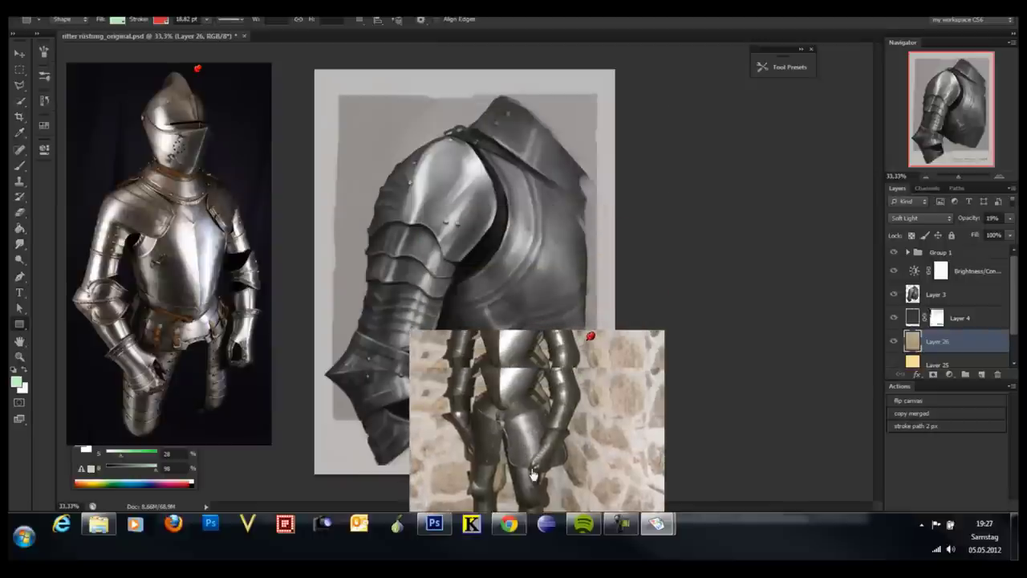
mouse_move(527, 406)
left_mouse_down()
mouse_move(256, 323)
mouse_move(211, 361)
left_mouse_up()
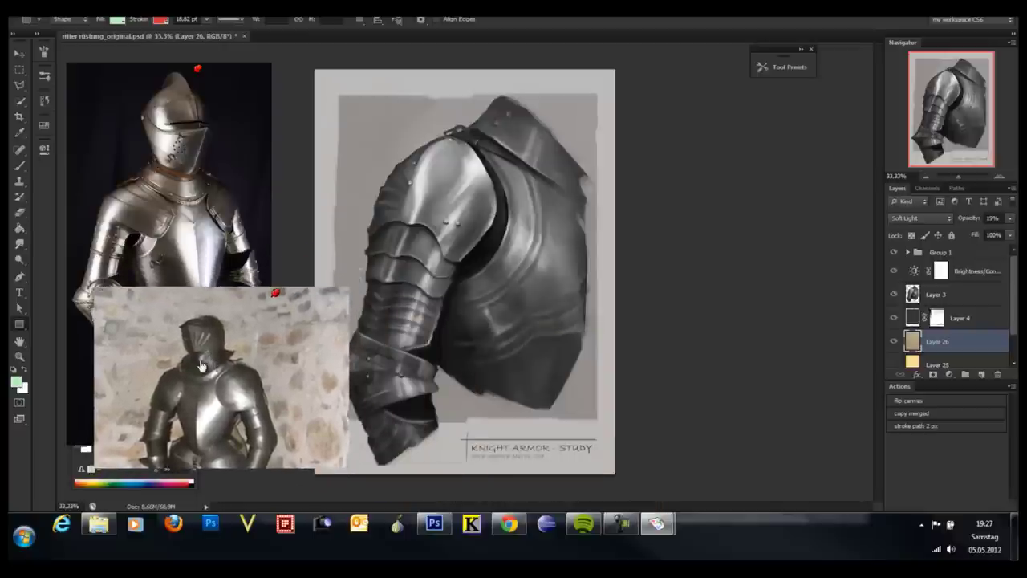
Zoom the canvas in on the armor painting's shoulder.
left_click(604, 284)
key("z")
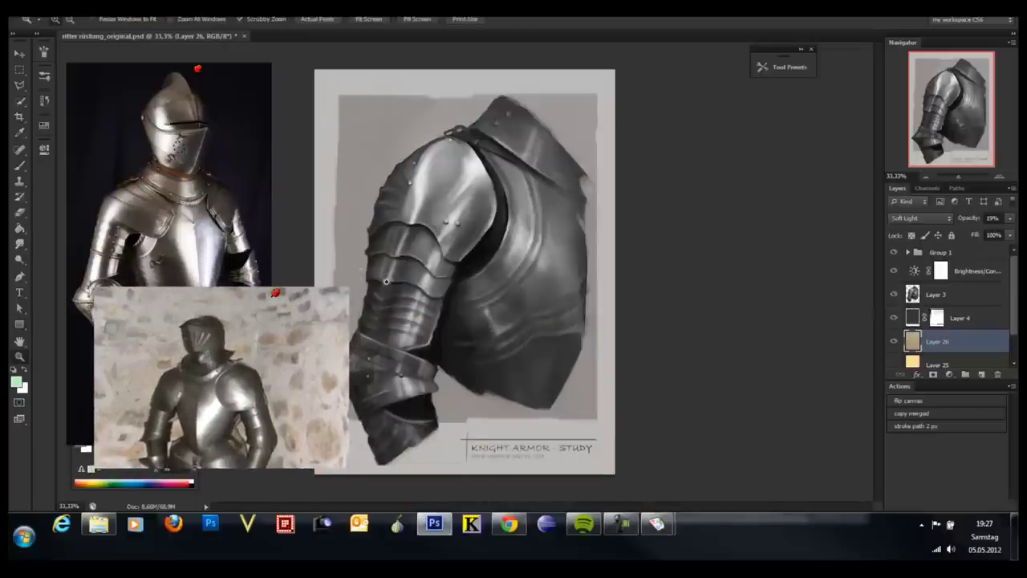
left_click_drag(381, 283, 424, 267)
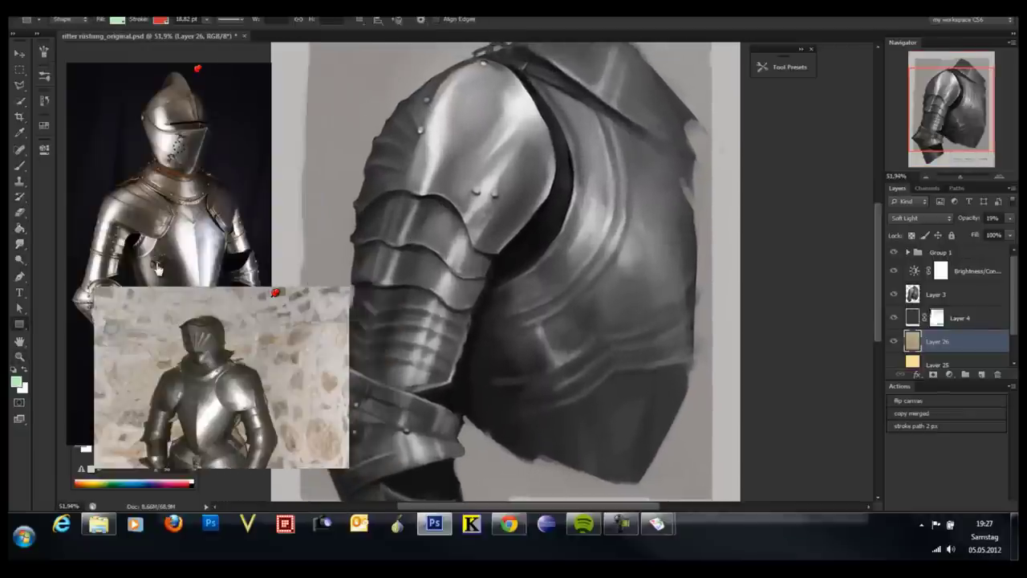
key("i")
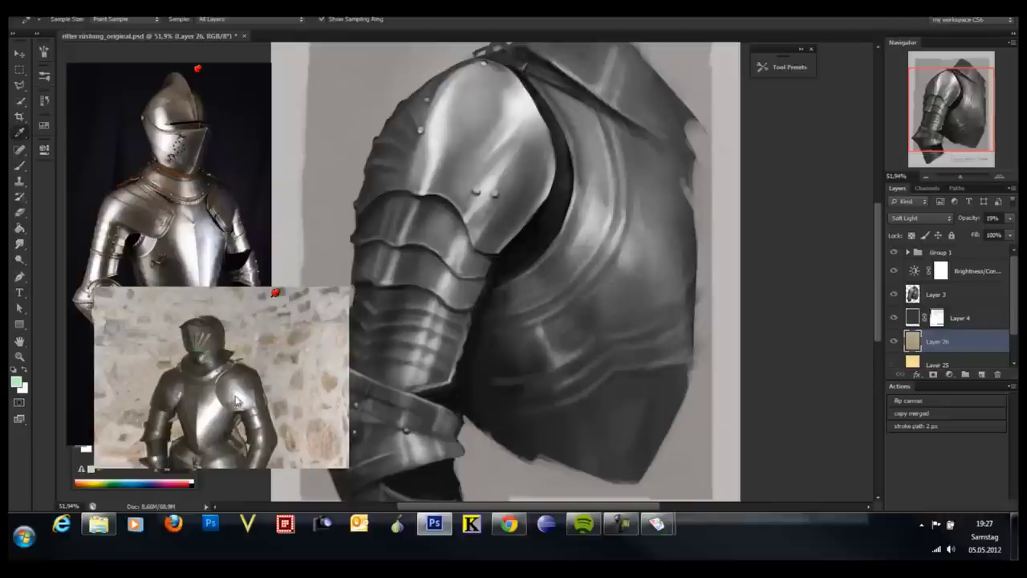
key("e")
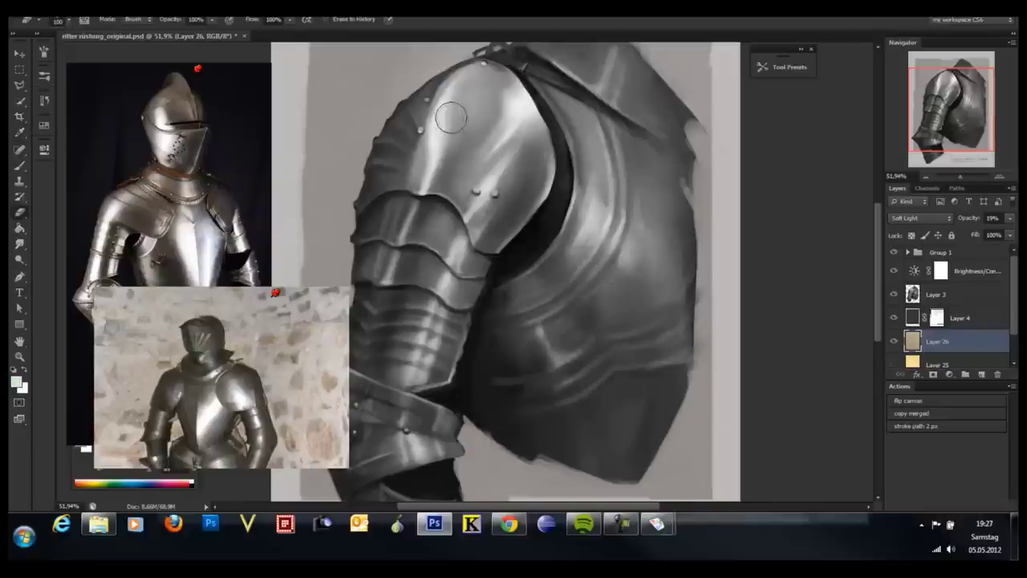
key("b")
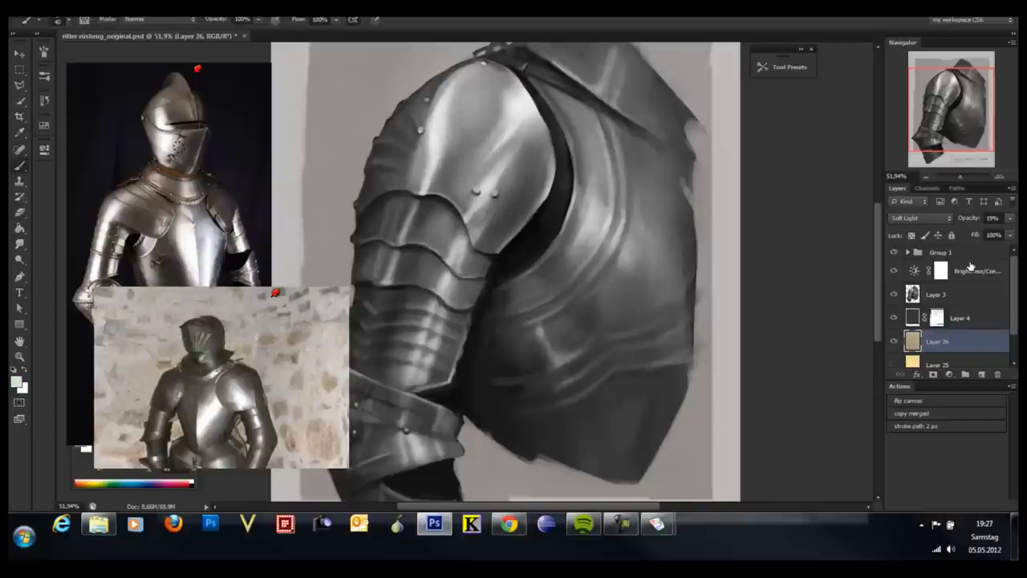
Add a new layer above Brightness/Contrast and sample colours from the shoulder plate.
left_click(971, 269)
left_click(981, 374)
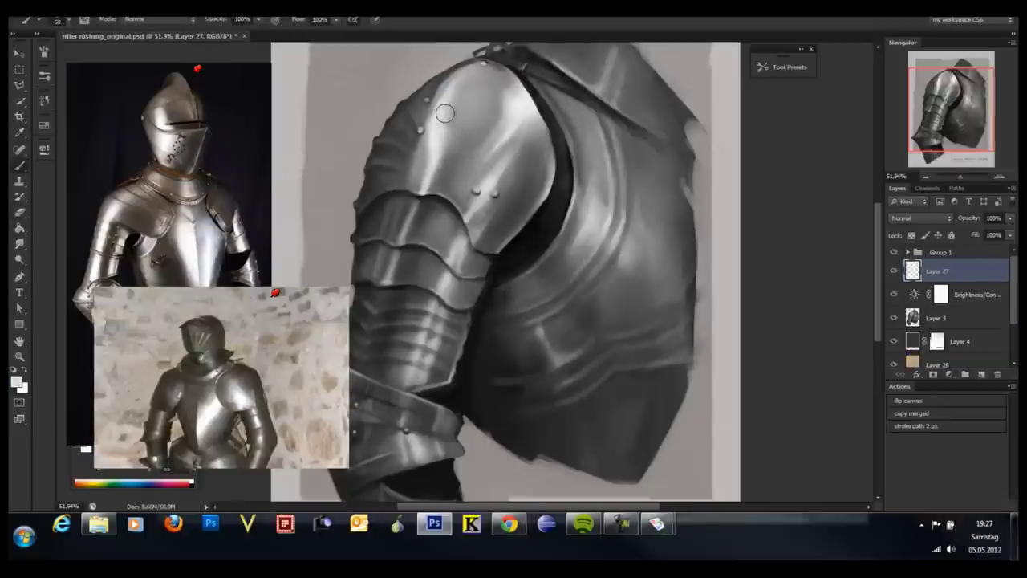
left_click(438, 197, "alt")
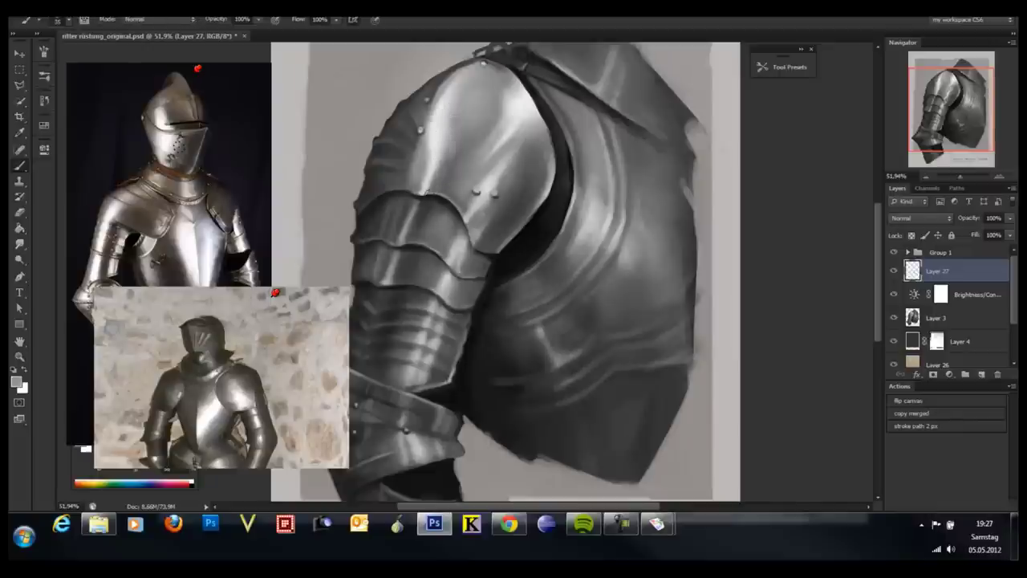
left_click(432, 183, "alt")
left_click(417, 182, "alt")
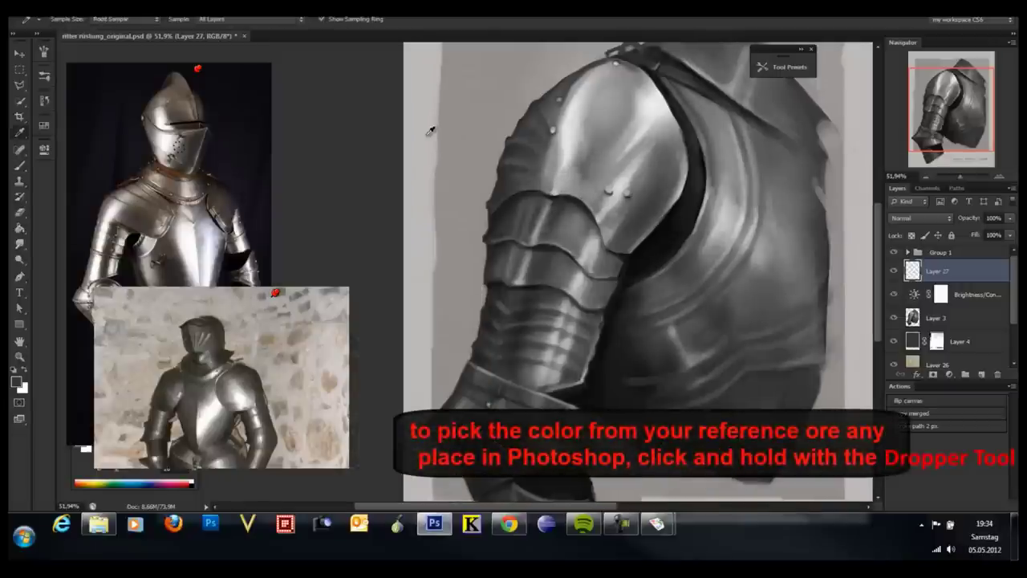
left_click_drag(548, 154, 244, 163)
Sample a reference-photo colour and paint blue strokes across the shoulder and arm plates.
key("b")
key("i")
mouse_move(561, 160)
left_mouse_down()
mouse_move(219, 82)
mouse_move(211, 523)
left_mouse_up()
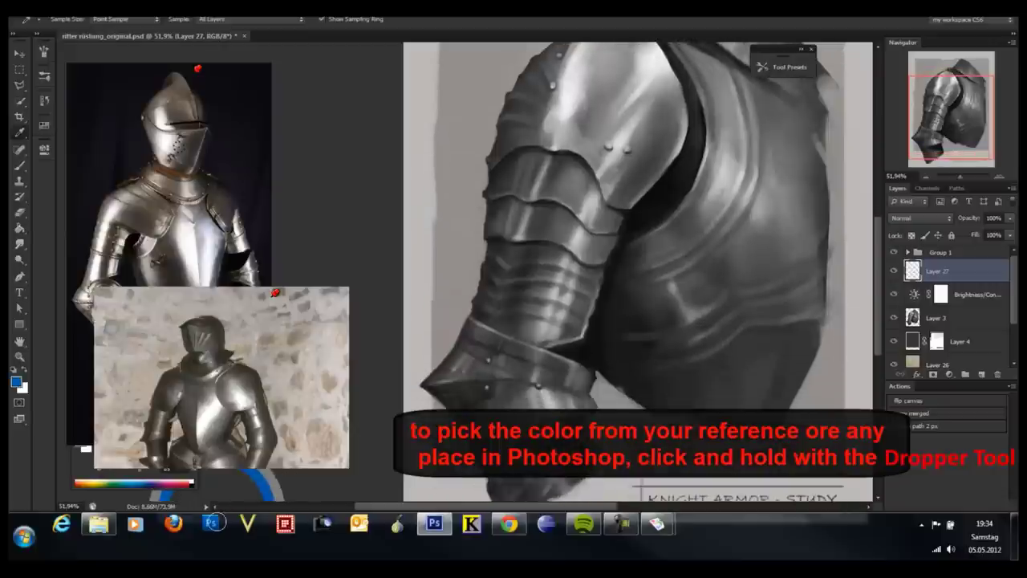
key("b")
left_click_drag(579, 111, 603, 103)
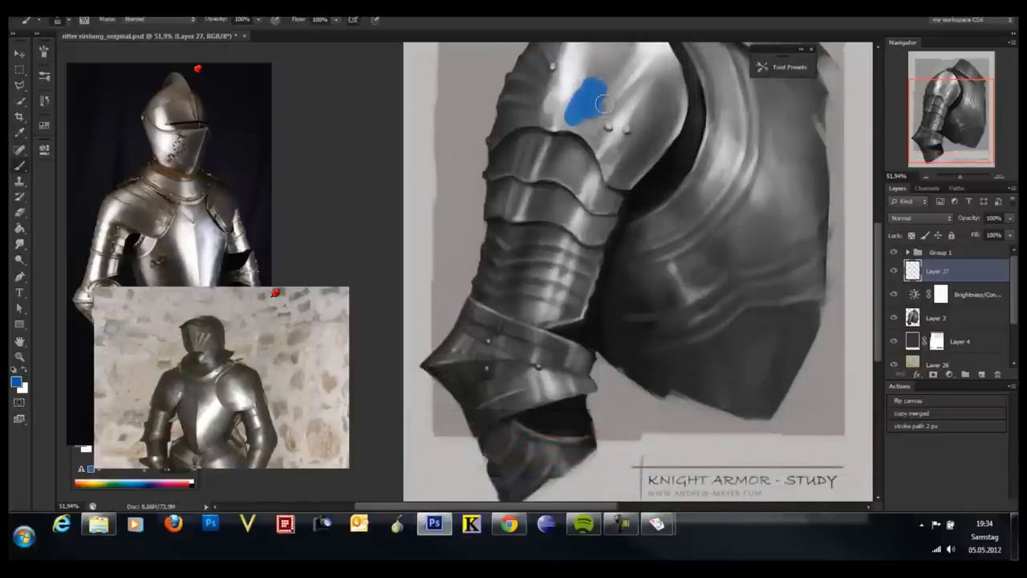
left_click_drag(622, 156, 550, 239)
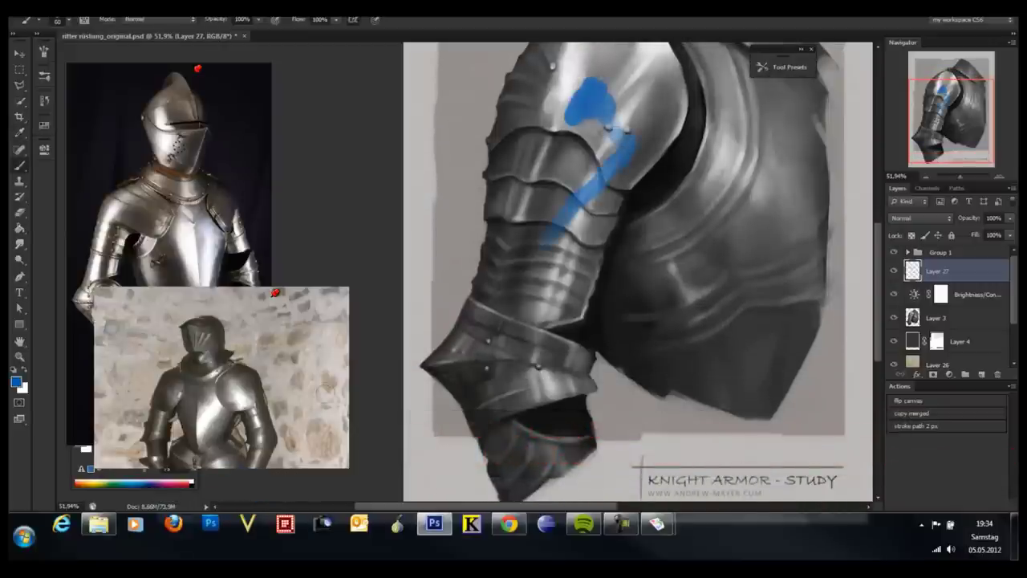
Sample a reddish reference colour and paint a salmon zigzag over the blue marks.
key("i")
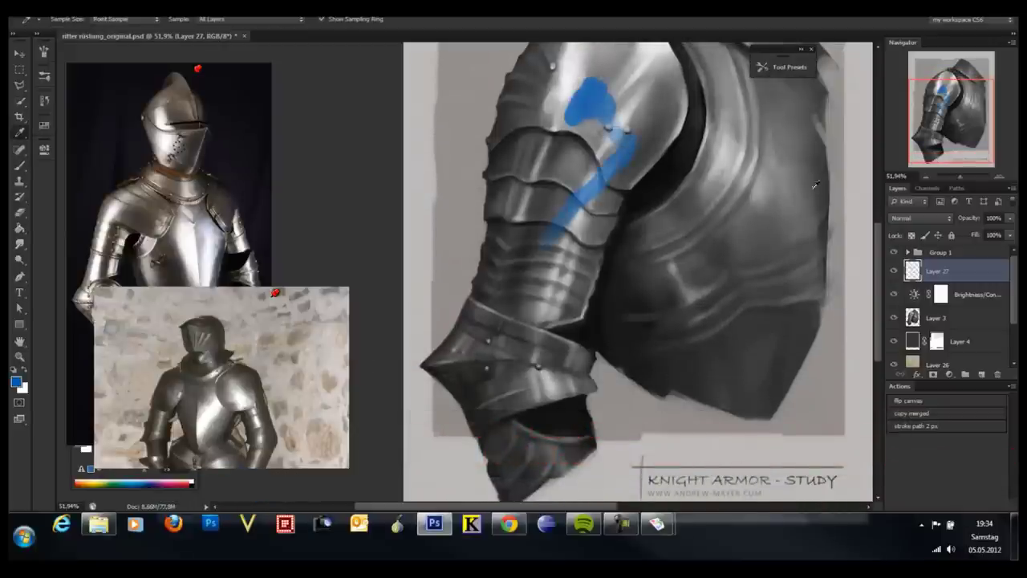
left_click_drag(848, 298, 255, 371)
left_click(275, 292)
key("b")
left_click_drag(546, 176, 612, 270)
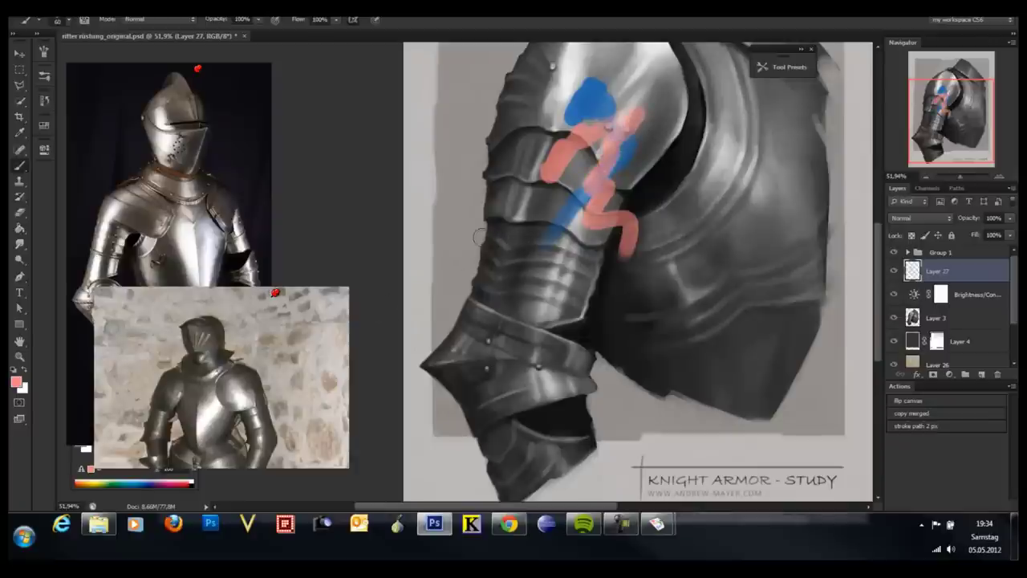
Delete the test-stroke layer and pan the painting to show the shoulder top.
left_click(892, 271)
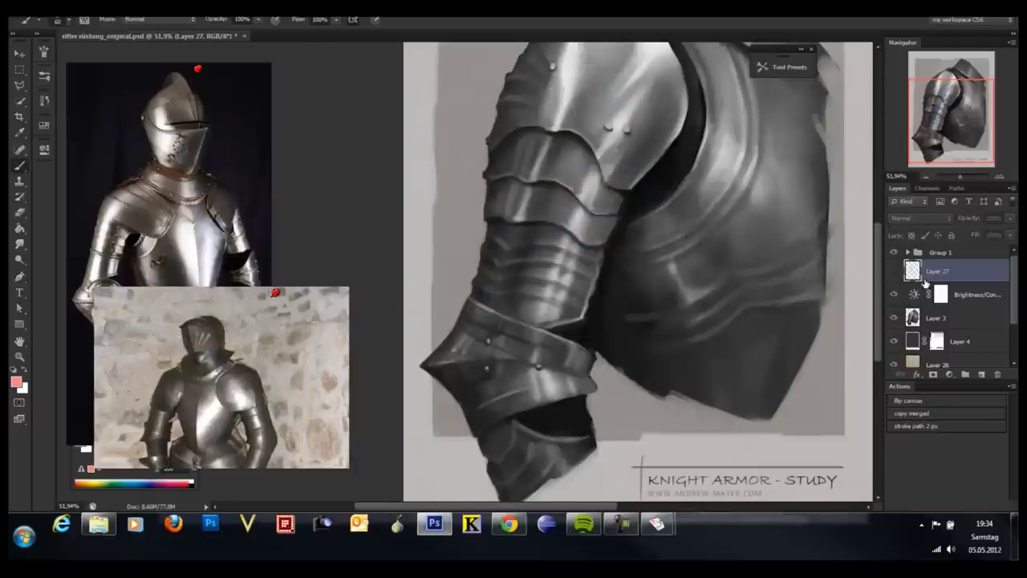
left_click_drag(943, 271, 997, 373)
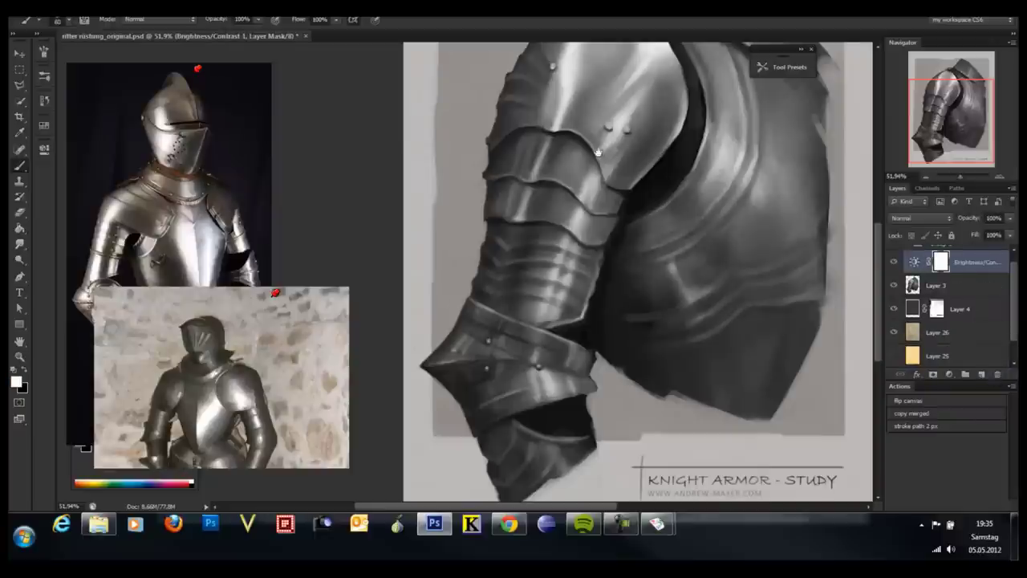
left_click_drag(600, 154, 522, 288)
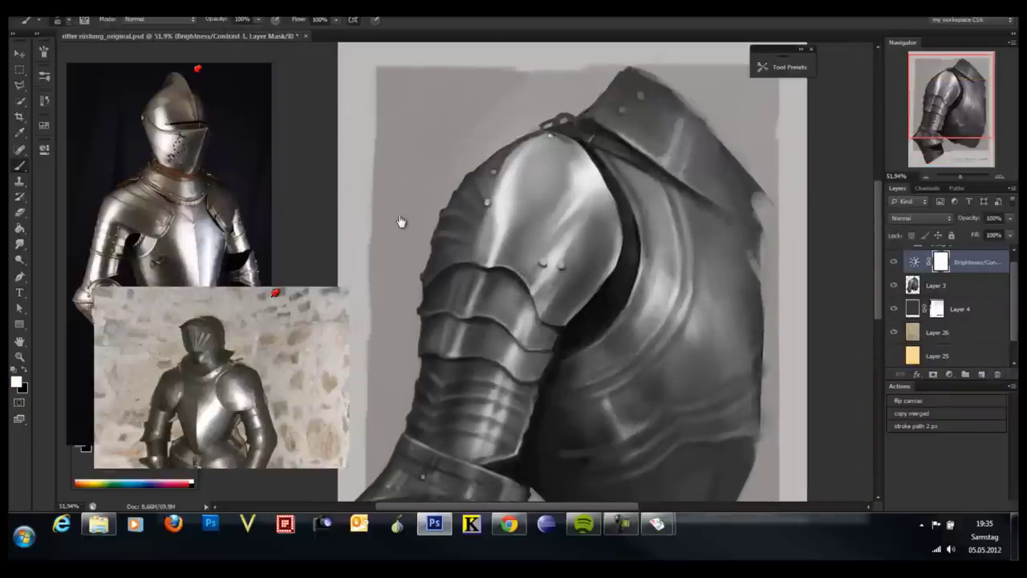
Move the stone-wall reference photo over the canvas and scroll to enlarge it.
mouse_move(290, 312)
left_mouse_down()
mouse_move(770, 316)
mouse_move(706, 319)
left_mouse_up()
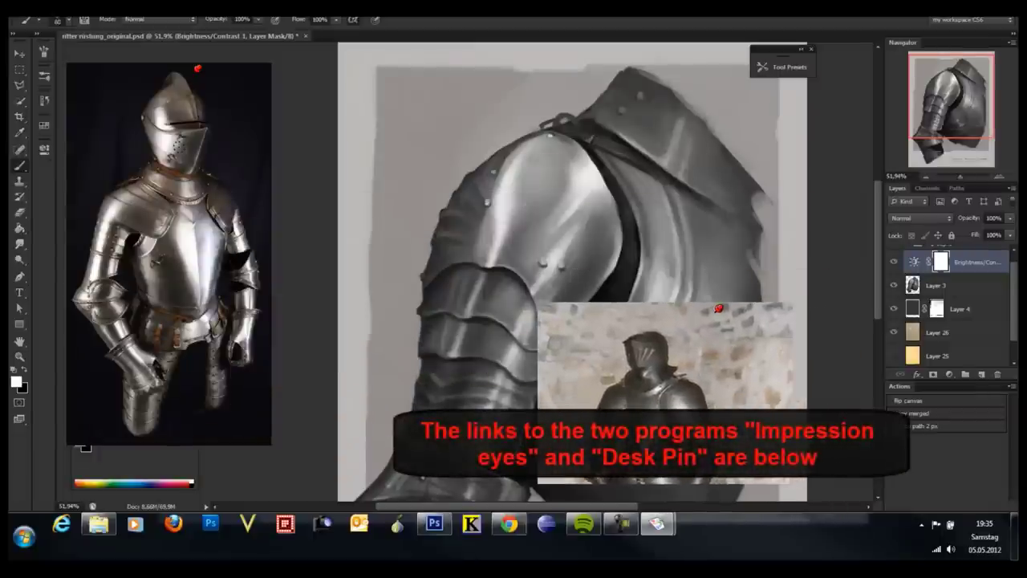
scroll(652, 404, "up", 2)
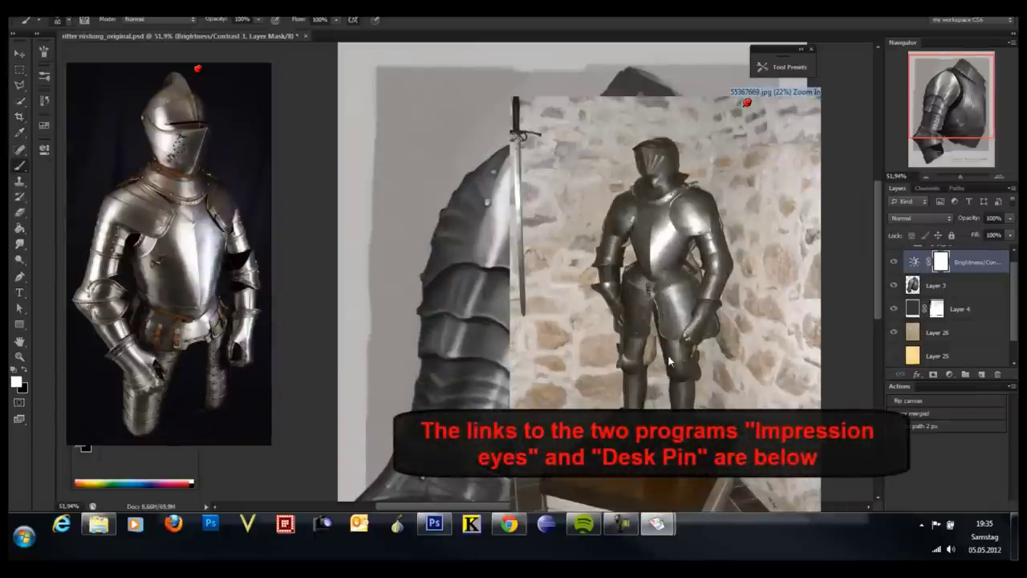
scroll(688, 309, "up", 1)
scroll(682, 296, "up", 1)
scroll(658, 280, "up", 1)
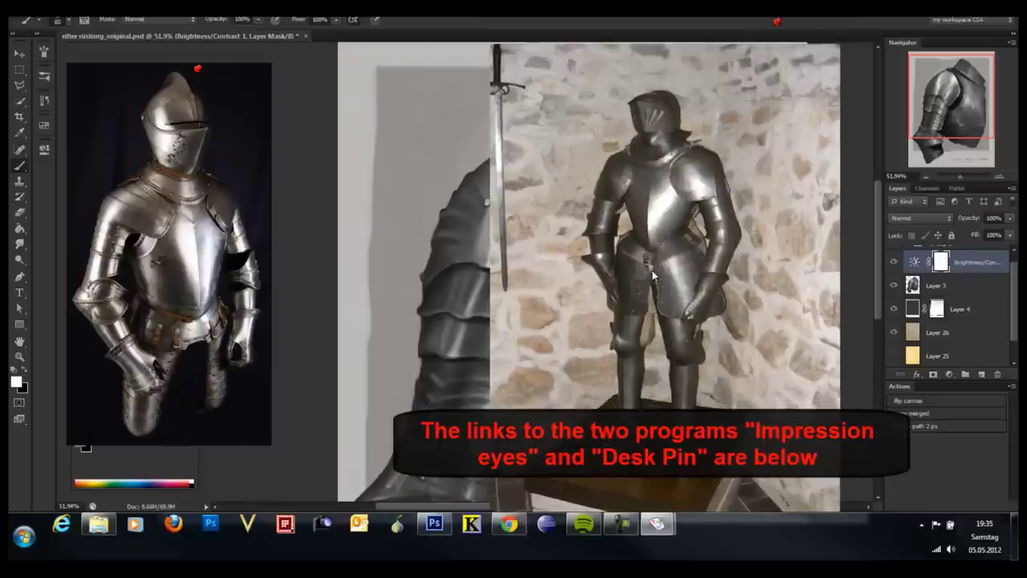
scroll(652, 275, "up", 1)
scroll(652, 275, "up", 1)
scroll(652, 275, "up", 1)
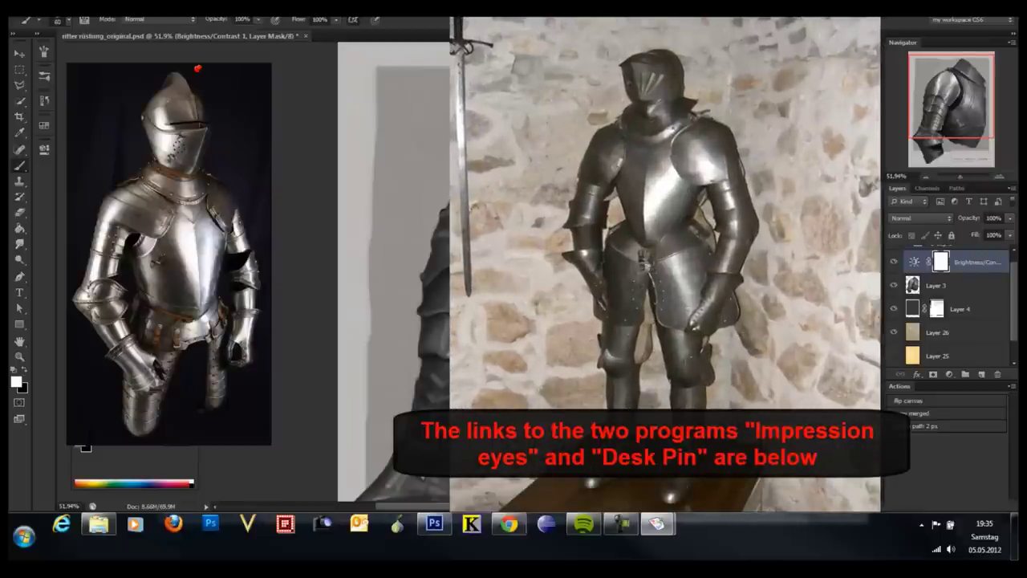
Zoom the stone-wall reference in on the armor's torso with View > Zoom In.
key("Escape")
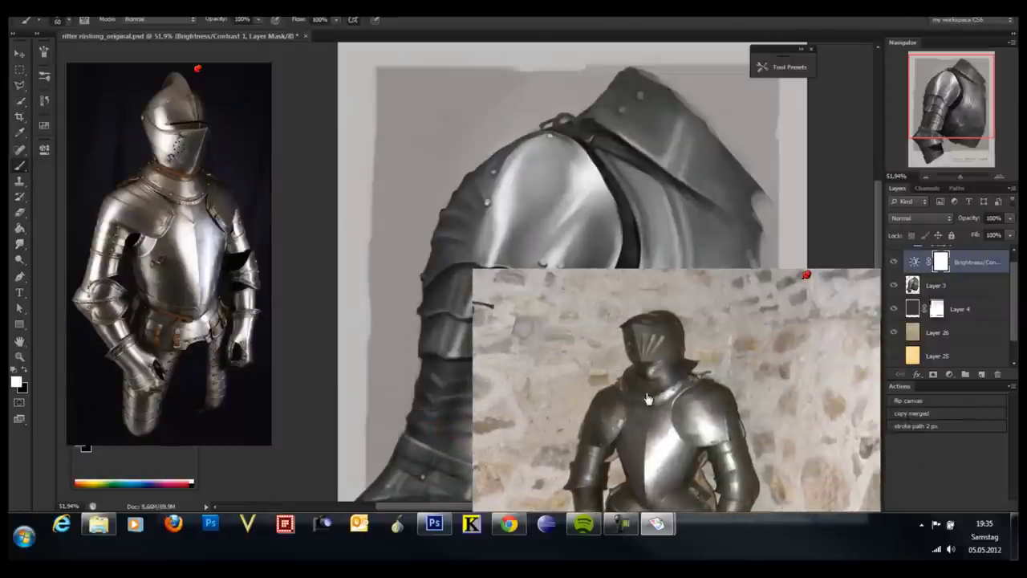
right_click(649, 395)
left_click(782, 307)
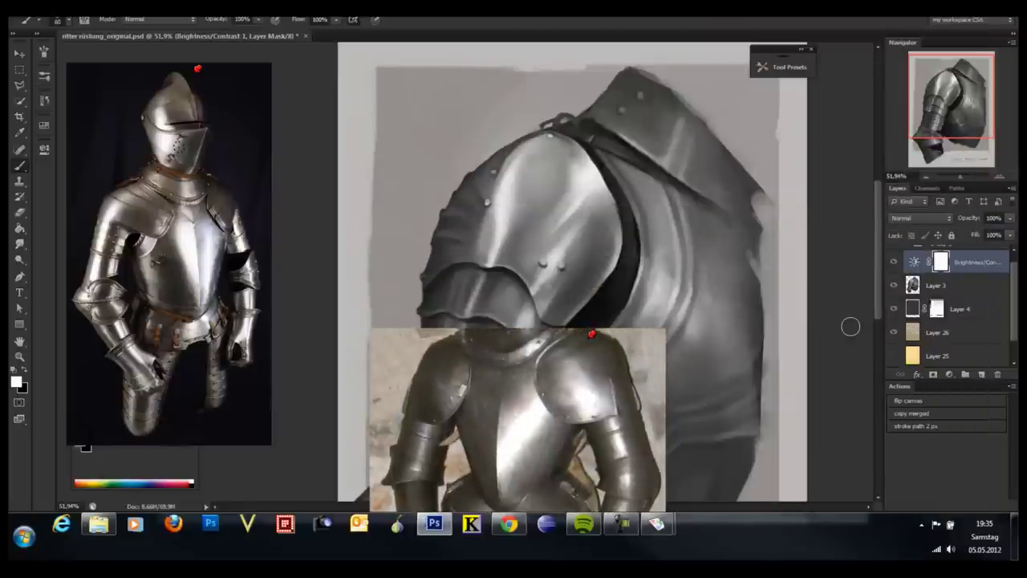
Sample canvas colours and add a new empty Layer 27 above Brightness/Contrast.
left_click(540, 240, "alt")
left_click(635, 441, "alt")
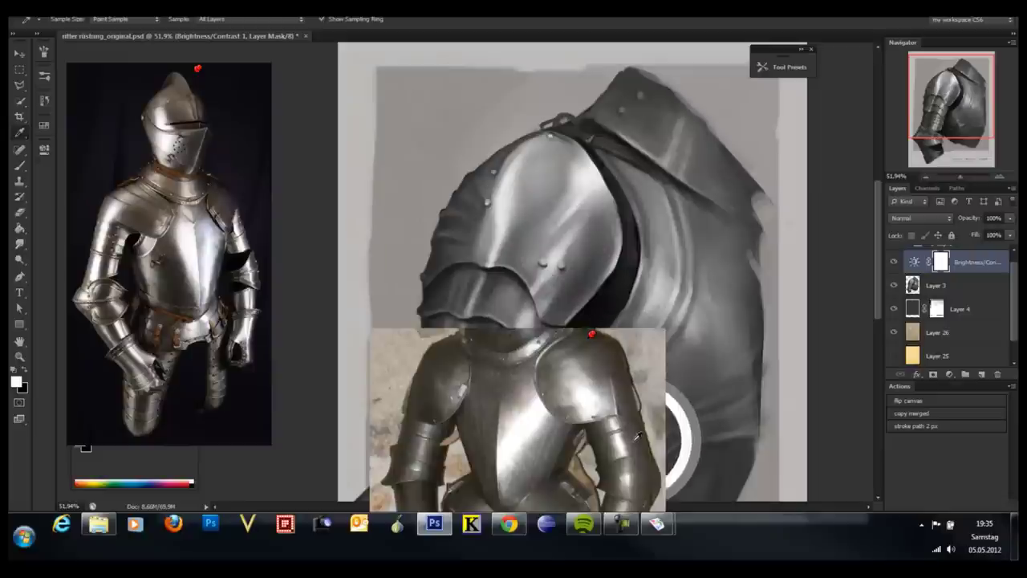
left_click(980, 374)
left_click(500, 179, "alt")
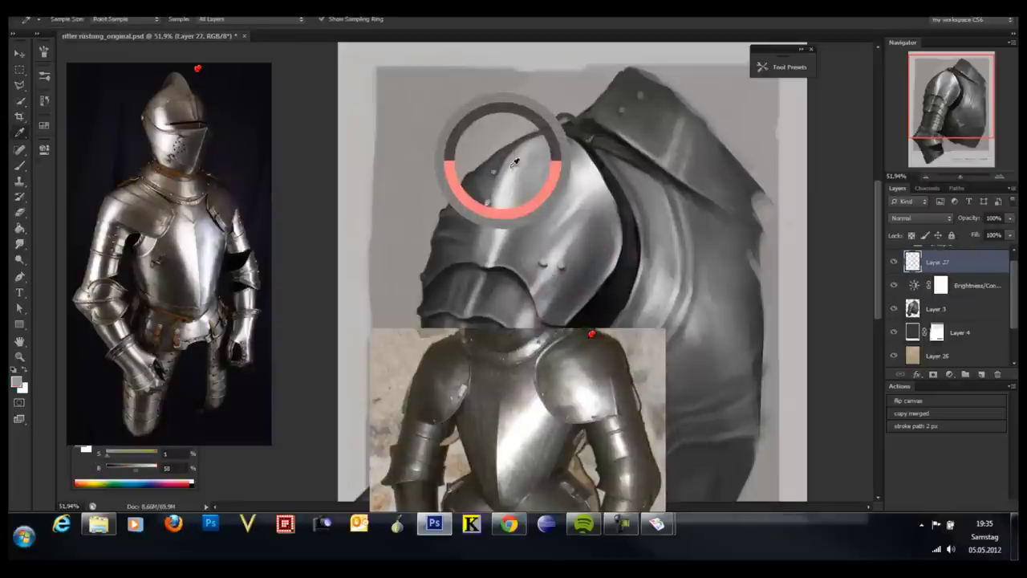